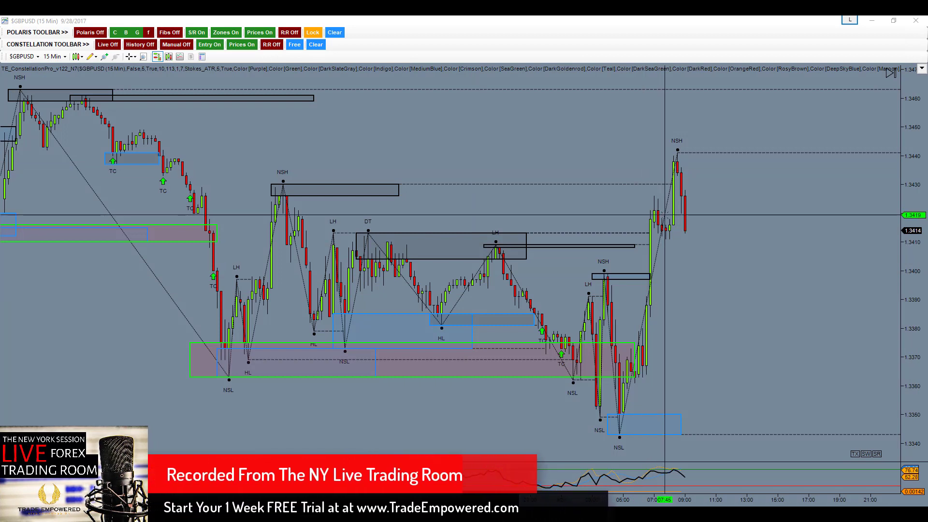
- Mark the recent consolidation with a yellow rectangle from about 1.3411 to 1.3418 and switch the GBPUSD chart to 5-minute bars
click(628, 257)
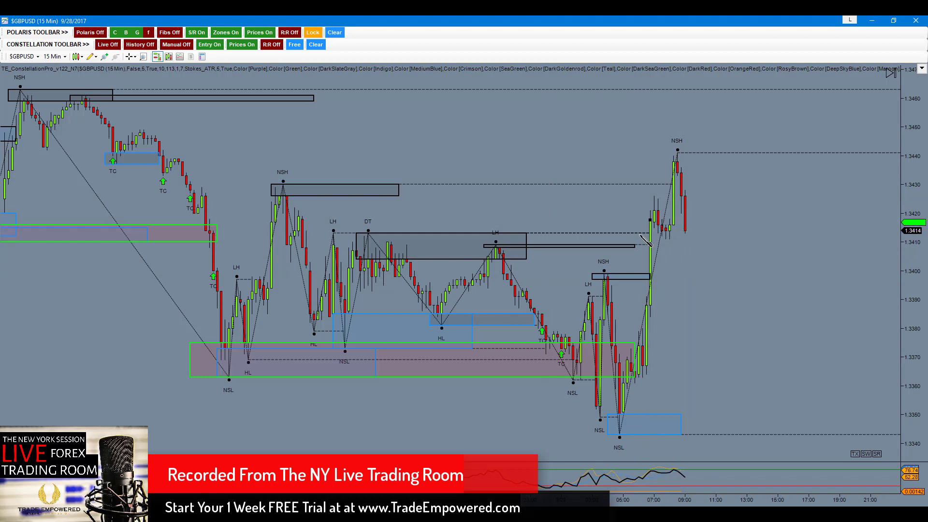
click(744, 239)
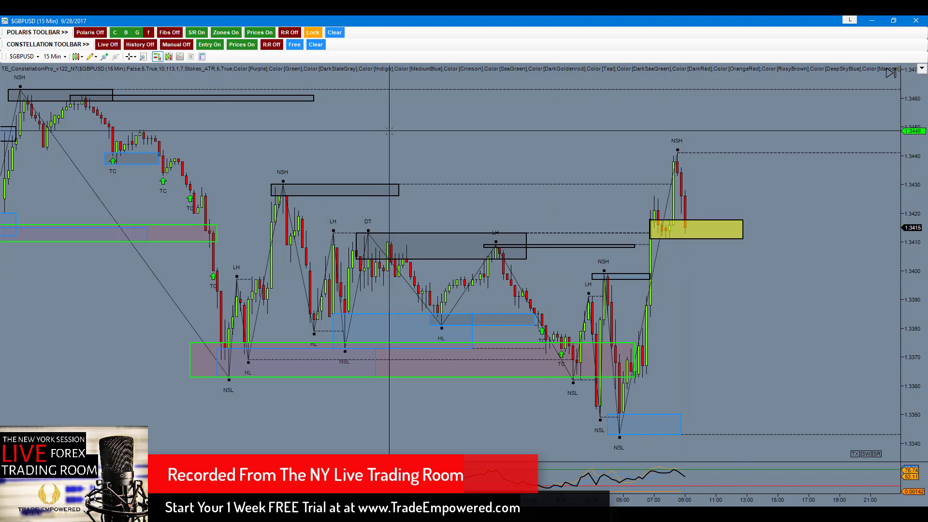
text(04)
key(Return)
text(5)
key(Return)
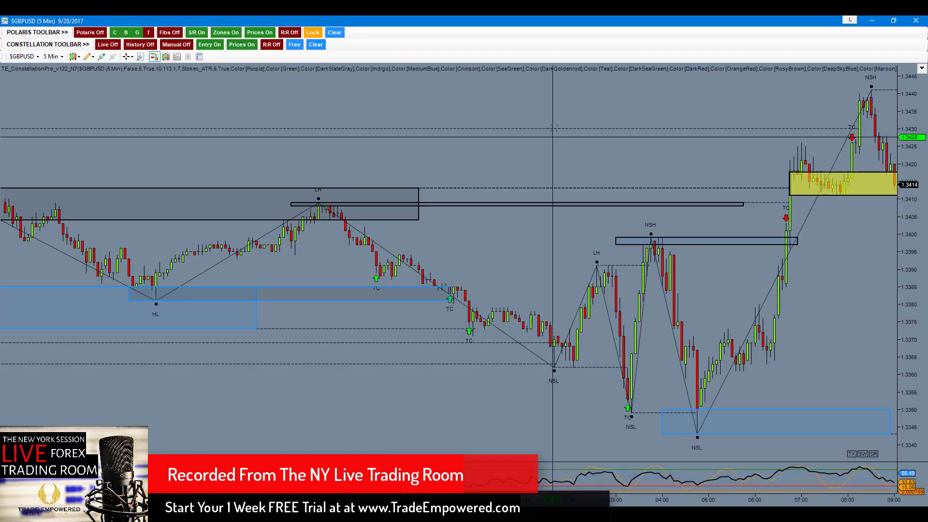
- Rearrange the GBPUSD chart windows, moving the 5-minute one out of the way, and bring up the 5 Range chart maximized
drag(392, 23, 927, 41)
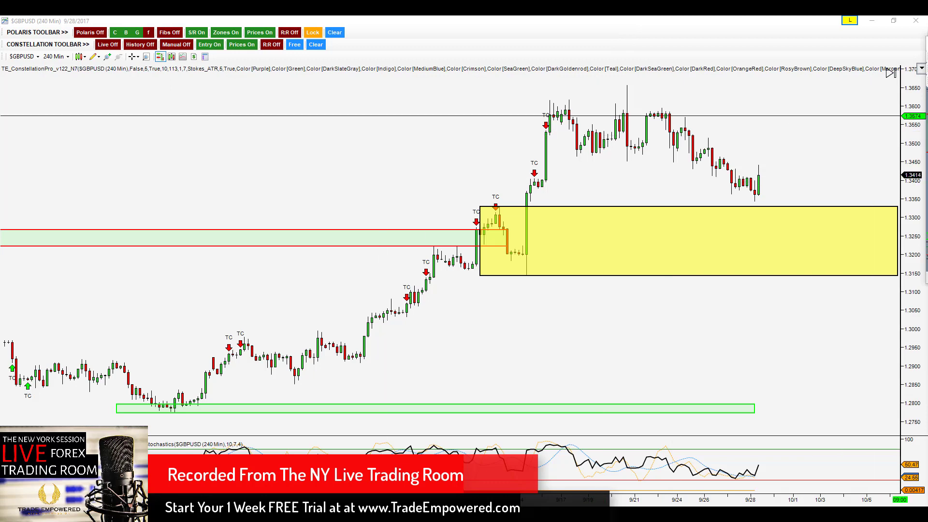
drag(927, 116, 354, 124)
drag(927, 120, 435, 197)
click(594, 197)
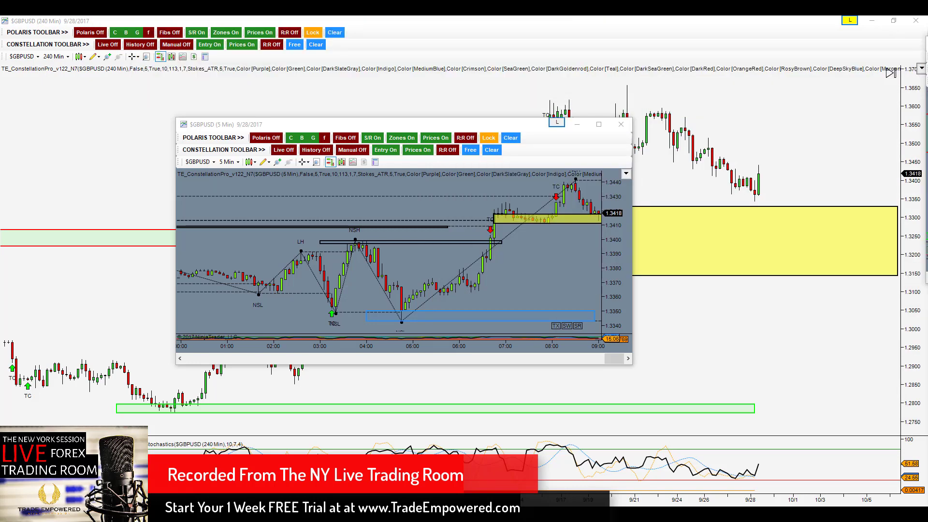
drag(725, 0, 531, 284)
click(701, 286)
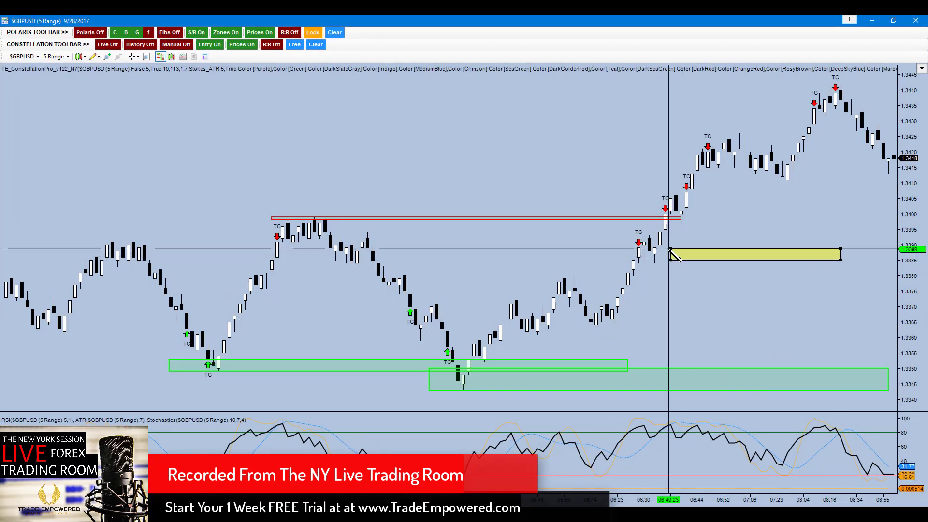
- Trace the rally, pullback, second rally and decline with trend lines, and add a short horizontal line at about 1.3415
scroll(661, 234, down, 3)
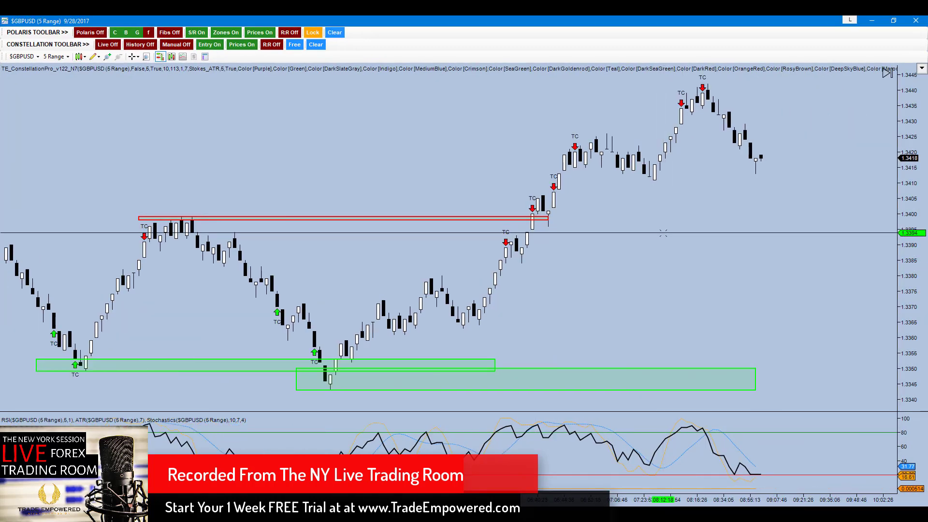
scroll(663, 233, down, 4)
scroll(663, 233, up, 6)
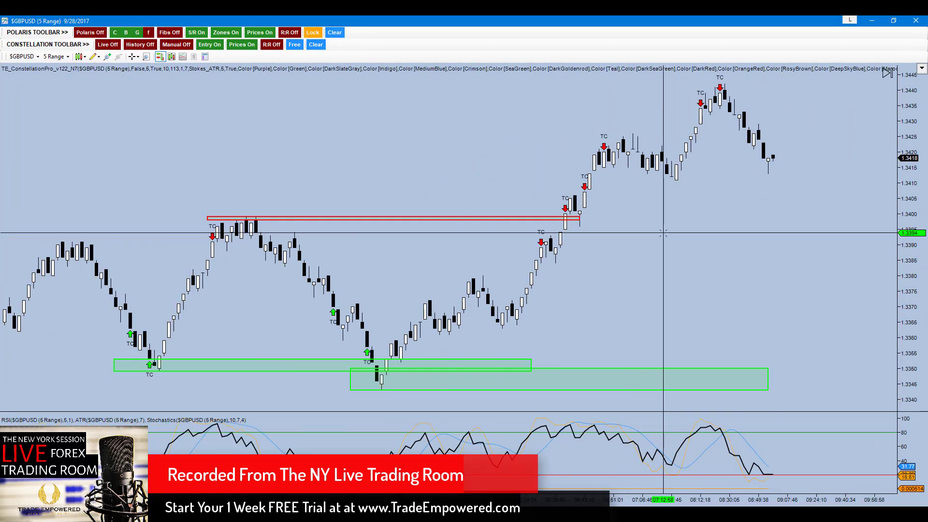
mouse_move(420, 365)
mouse_down()
mouse_move(603, 133)
mouse_move(667, 179)
mouse_move(709, 89)
mouse_move(774, 163)
mouse_move(686, 167)
mouse_up()
drag(744, 223, 634, 225)
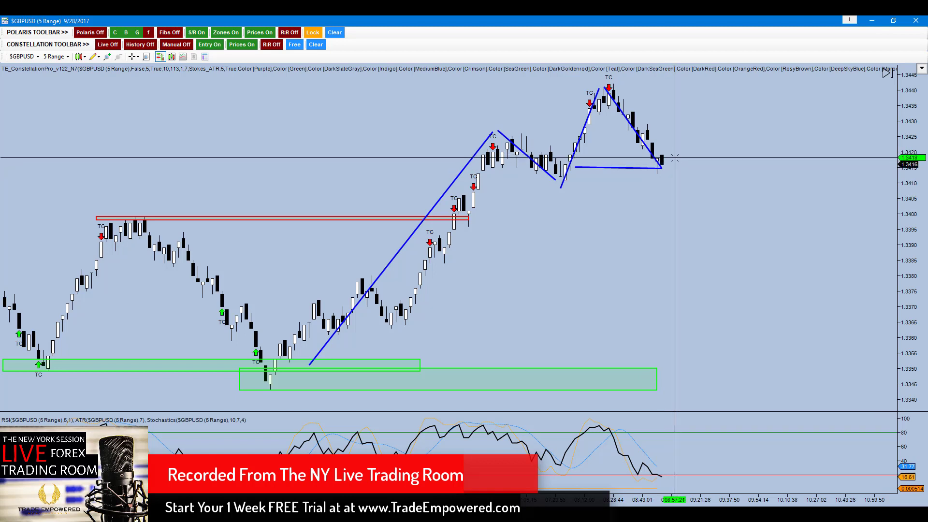
- Draw a horizontal line at about 1.3421 beyond the latest candles, crossed by two vertical segments, and a dashed arrow pointing at the 1.3415 line
key(F2)
click(666, 148)
mouse_move(729, 150)
mouse_down()
mouse_move(700, 114)
mouse_move(700, 87)
mouse_up()
drag(700, 147, 700, 201)
click(770, 224)
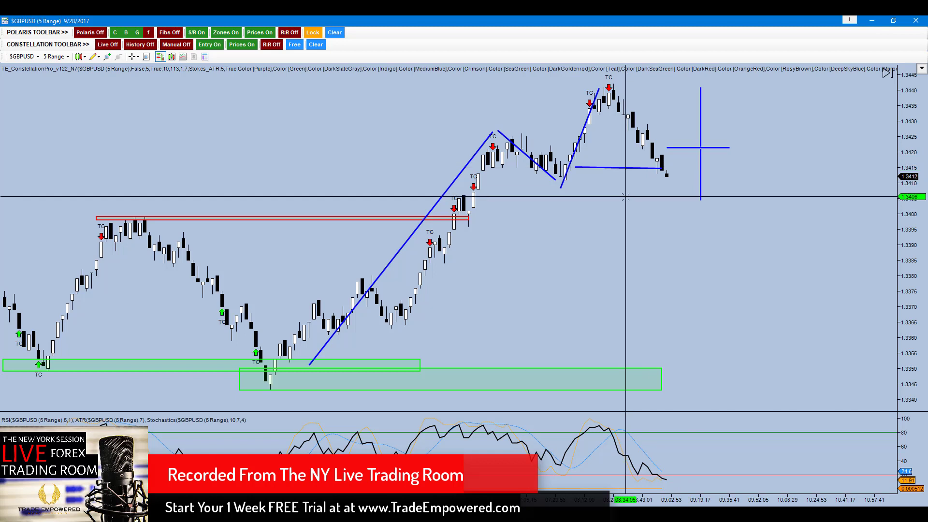
drag(613, 189, 650, 166)
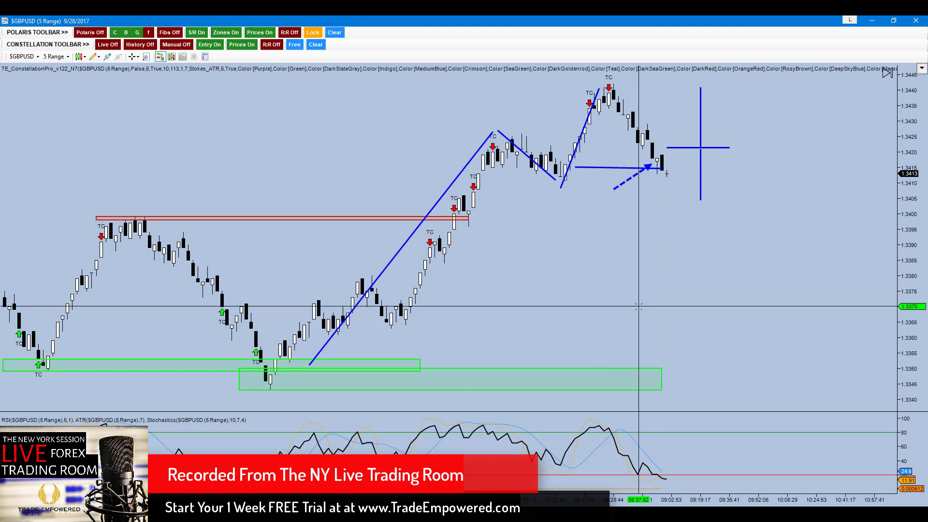
- Draw a Fibonacci extension over the last rally, anchored at the 1.3442 high and the 1.3411 low
scroll(638, 306, down, 8)
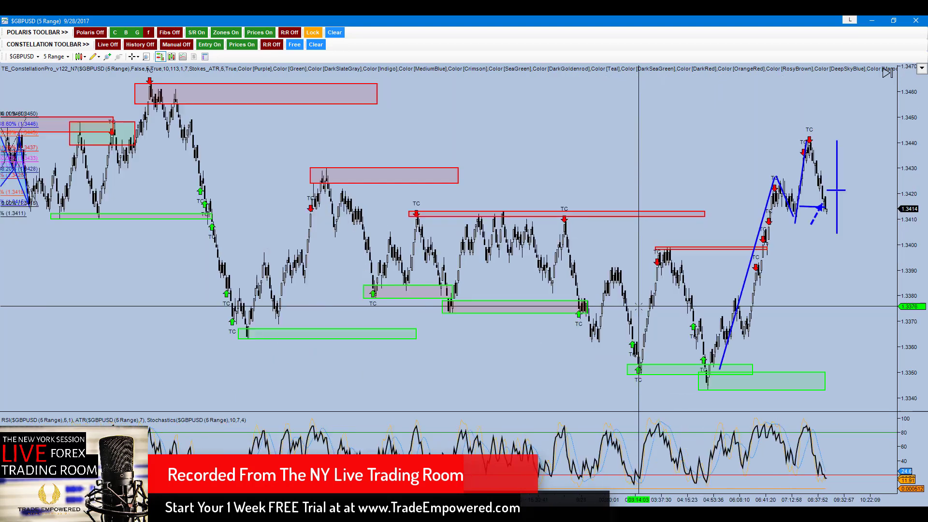
scroll(638, 306, up, 6)
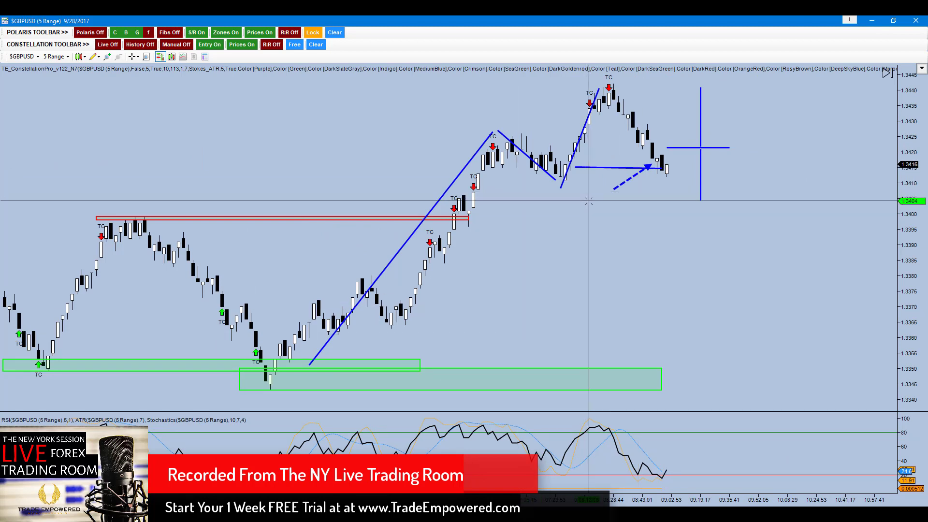
click(627, 84)
click(564, 180)
click(642, 90)
click(627, 84)
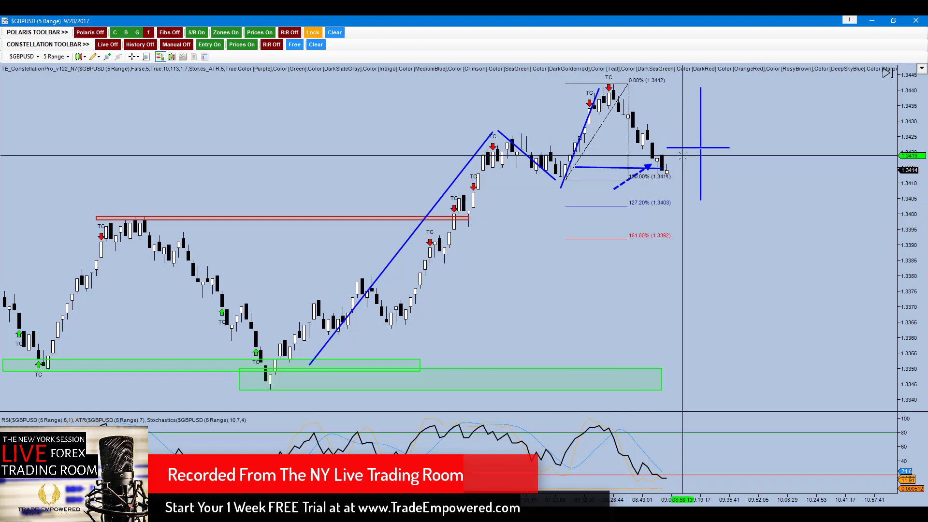
- Trace the decline from the recent high to about 1.3411 and project a bounce up to about 1.3425
click(610, 89)
click(663, 180)
click(700, 137)
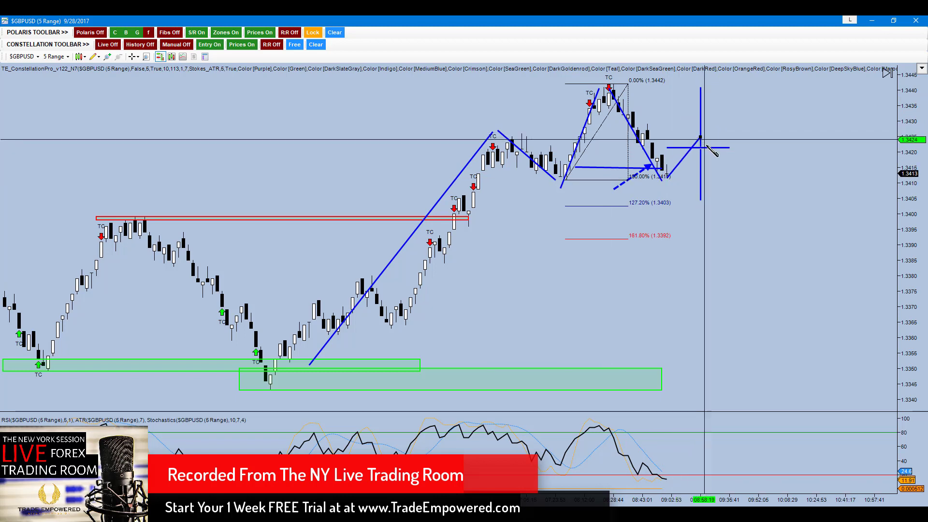
- Project a drop from the bounce peak to about 1.3403 and draw a long, nearly horizontal support line at about 1.3411
key(F2)
click(483, 191)
click(757, 187)
drag(630, 190, 626, 181)
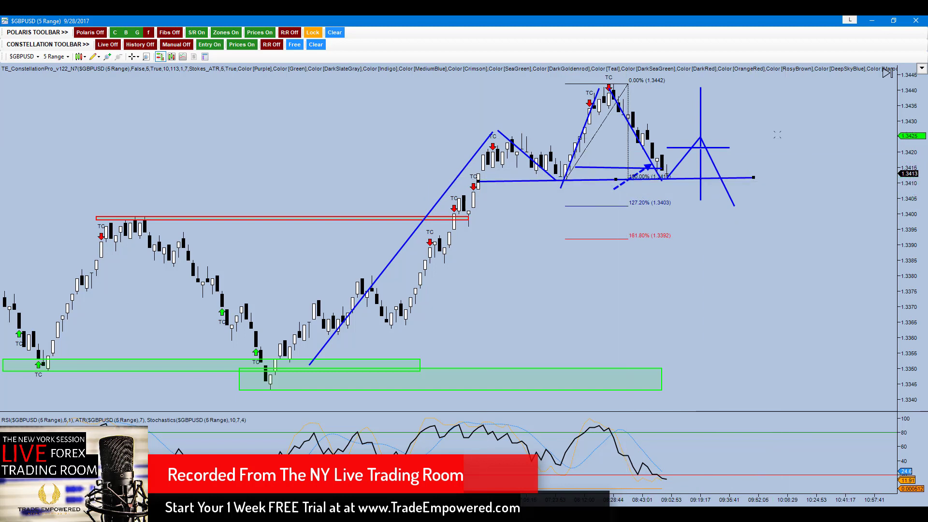
- Delete the two vertical segments, the dashed arrow, and the support lines at about 1.3415 and 1.3411
click(700, 122)
key(Delete)
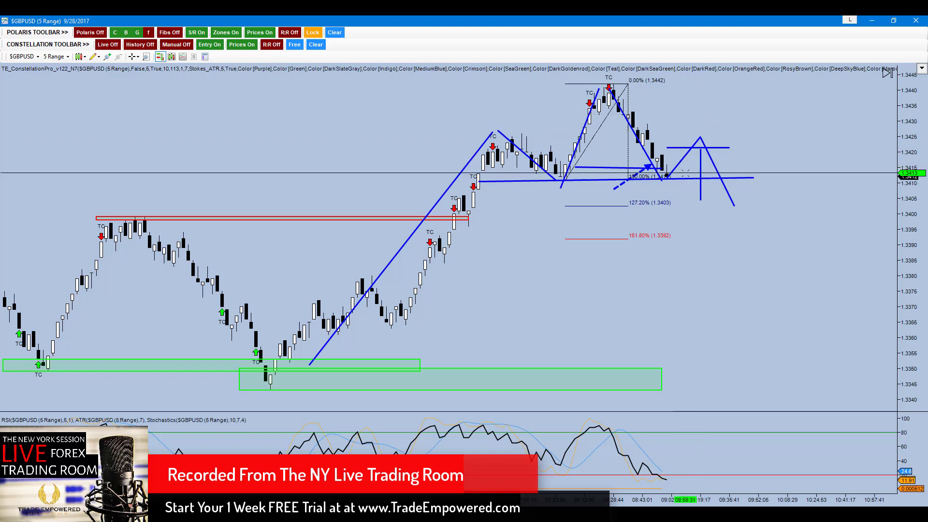
click(700, 171)
key(Delete)
key(Delete)
click(634, 168)
click(639, 180)
key(Delete)
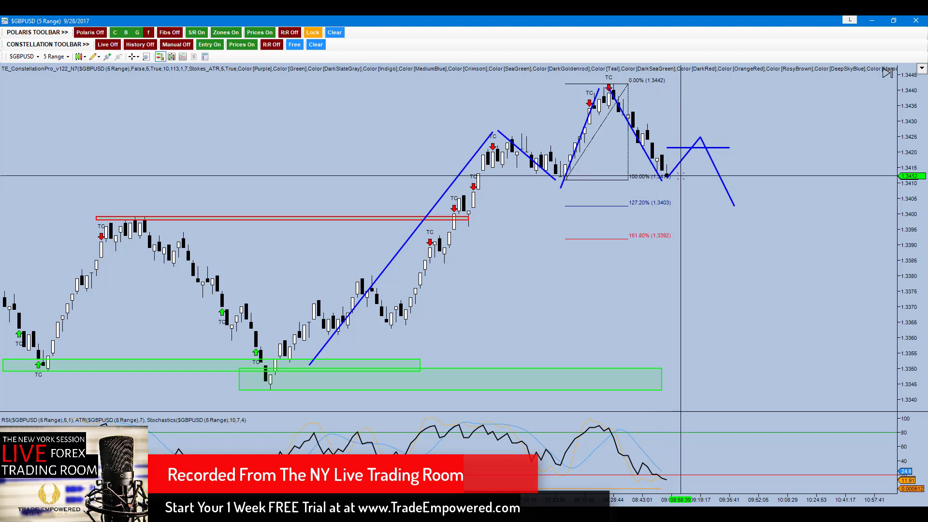